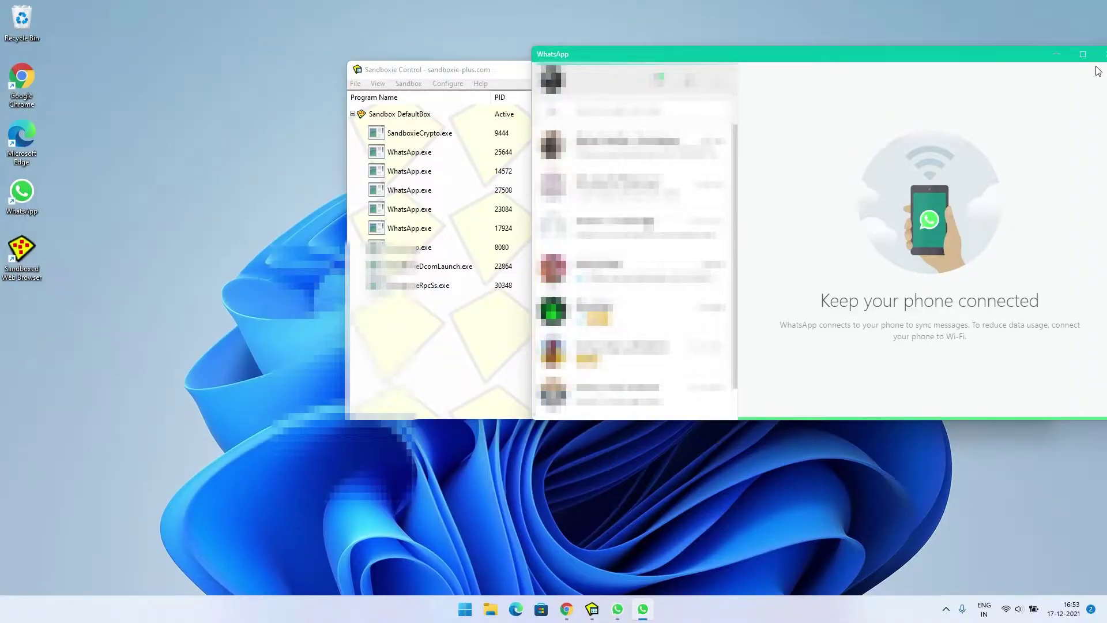
# Step: Show the desktop and bring up both running WhatsApp windows from the taskbar
pyautogui.press('super+d')
pyautogui.click(618, 609)
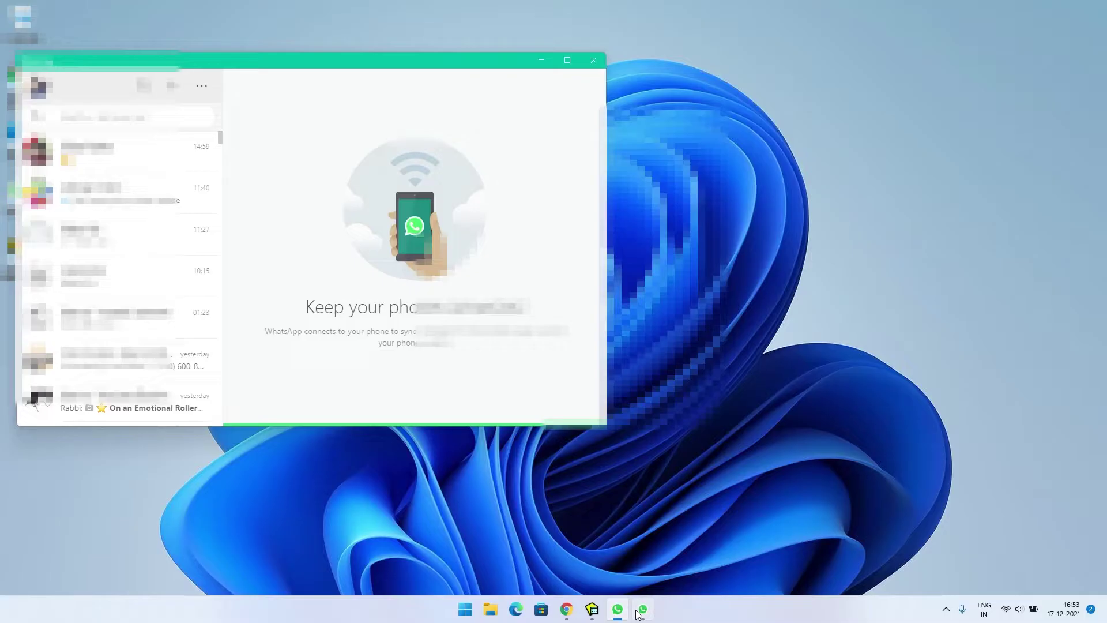
pyautogui.click(642, 609)
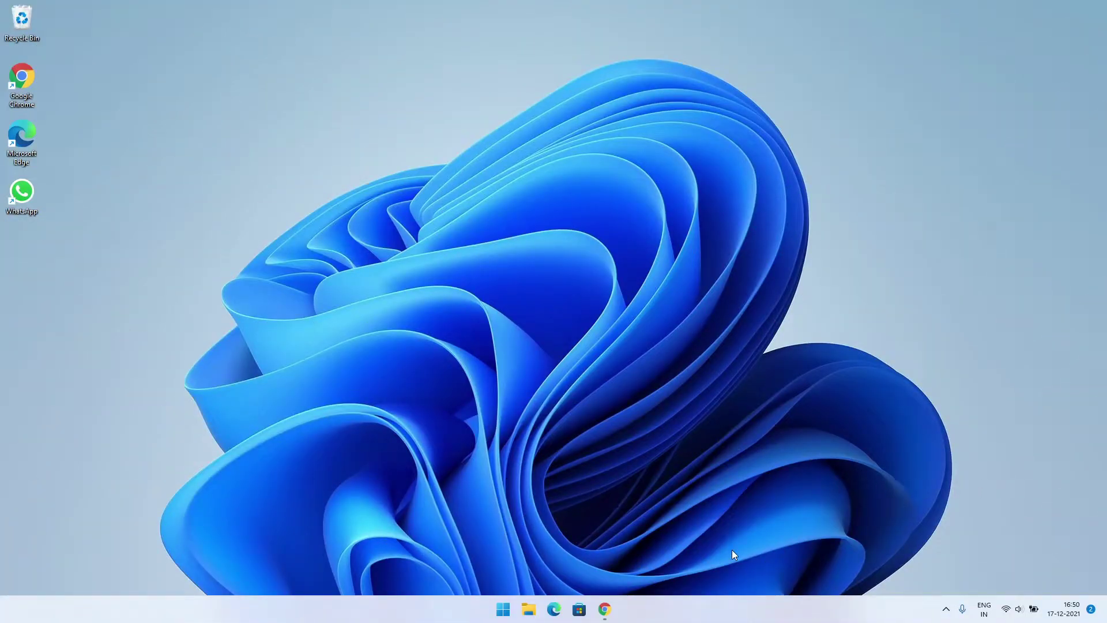
# Step: Bring Chrome forward and search Google for 'sandboxie' from a new tab
pyautogui.click(605, 610)
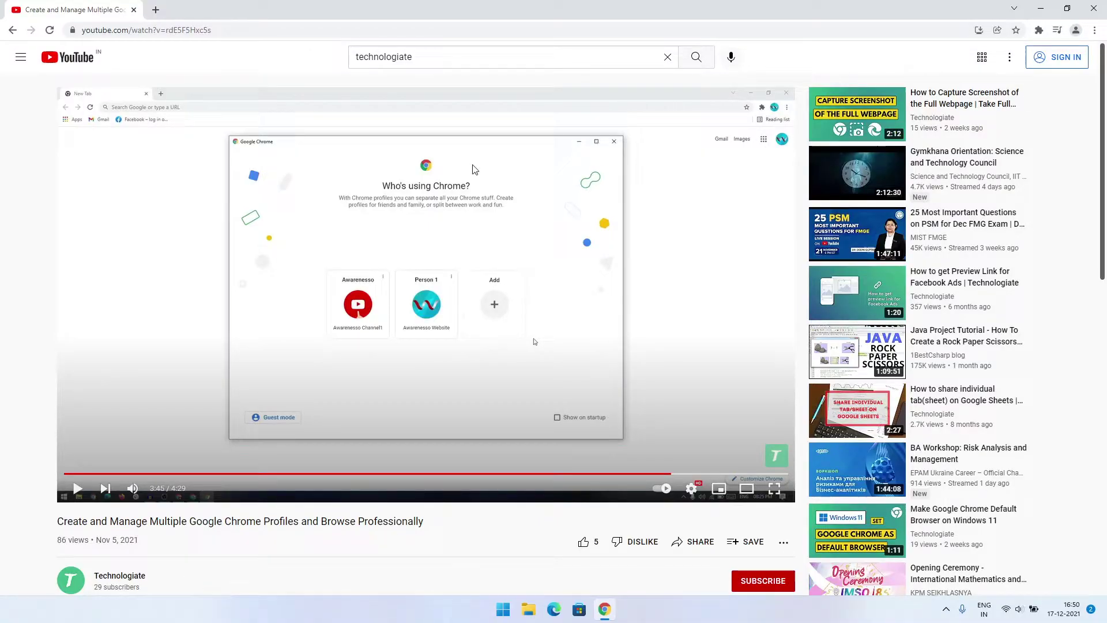
pyautogui.click(156, 10)
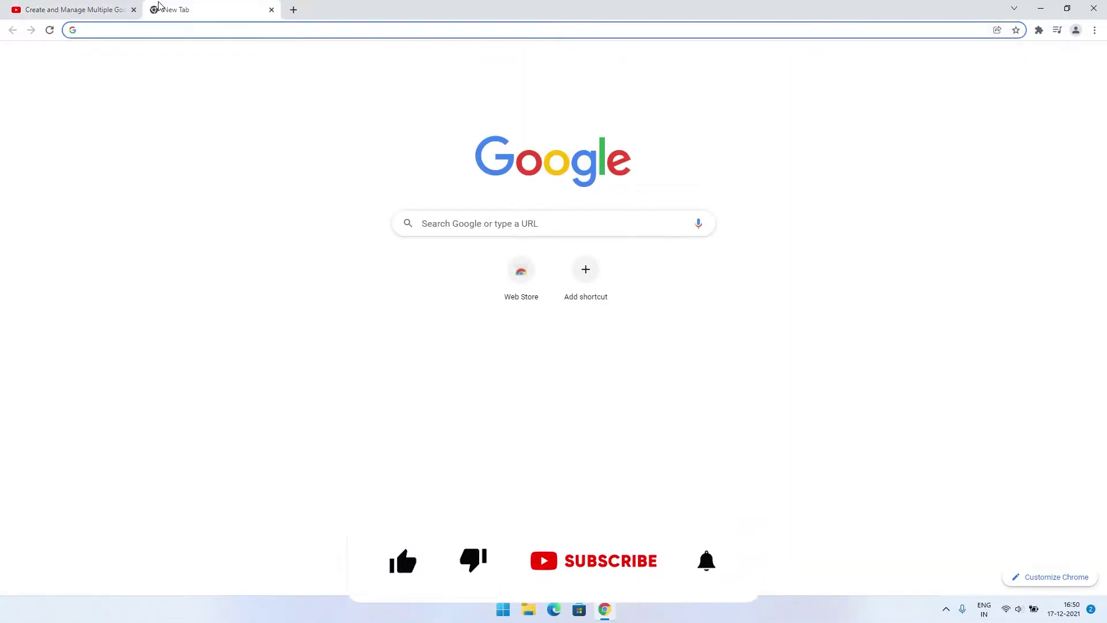
pyautogui.write('sand')
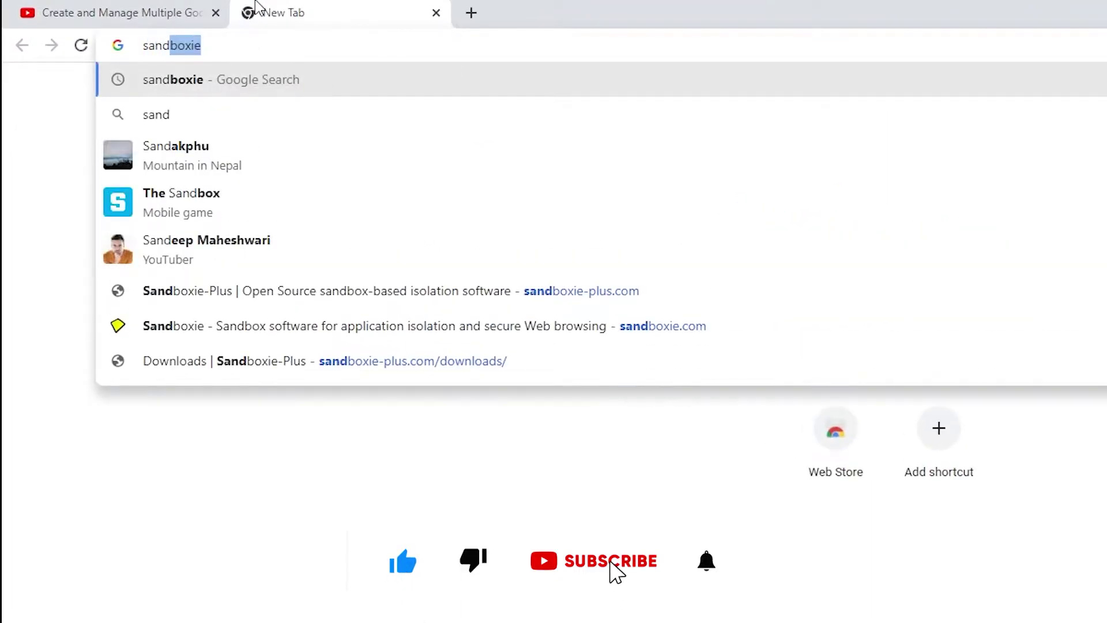
pyautogui.write('bo')
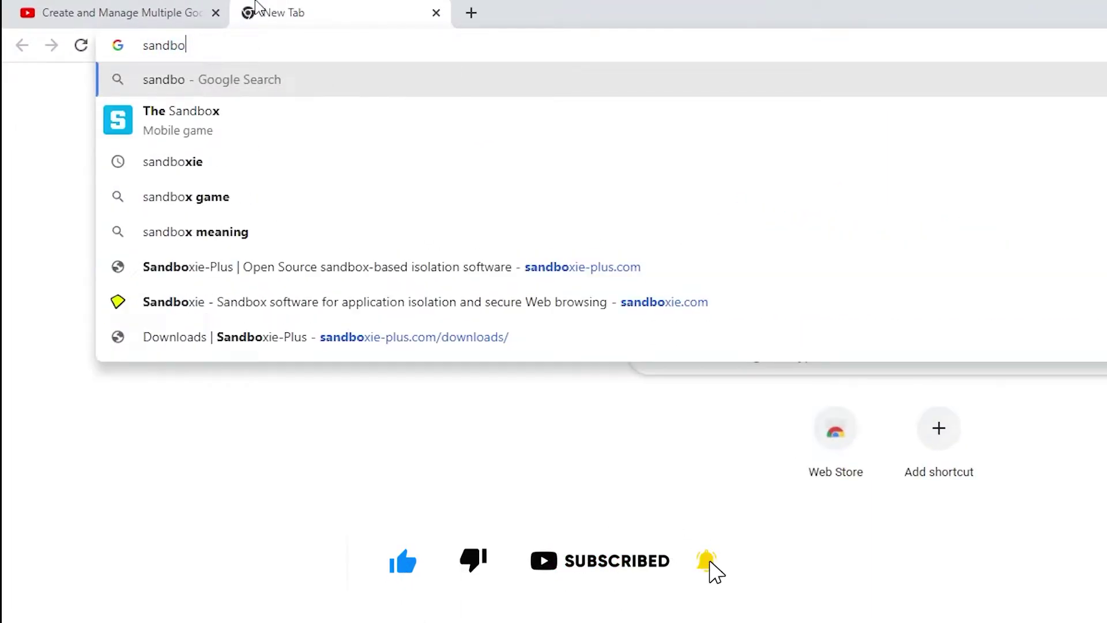
pyautogui.write('xie')
pyautogui.press('Return')
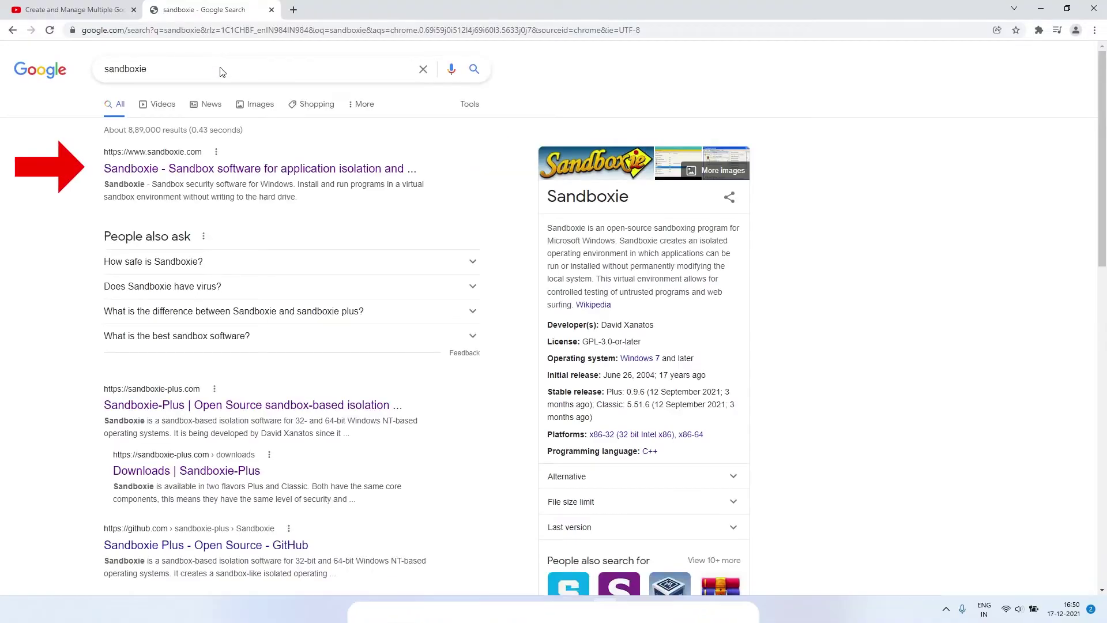
# Step: Go via sandboxie.com to the Sandboxie Plus Downloads page and download Sandboxie-Classic-x64-v5.53.3.exe
pyautogui.click(251, 168)
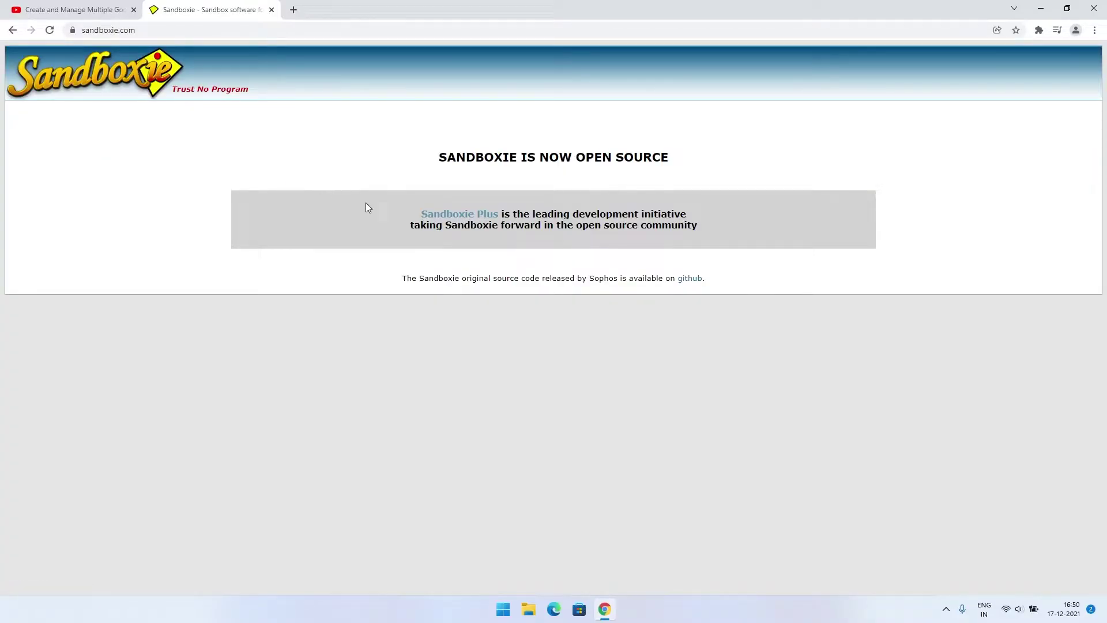
pyautogui.click(451, 219)
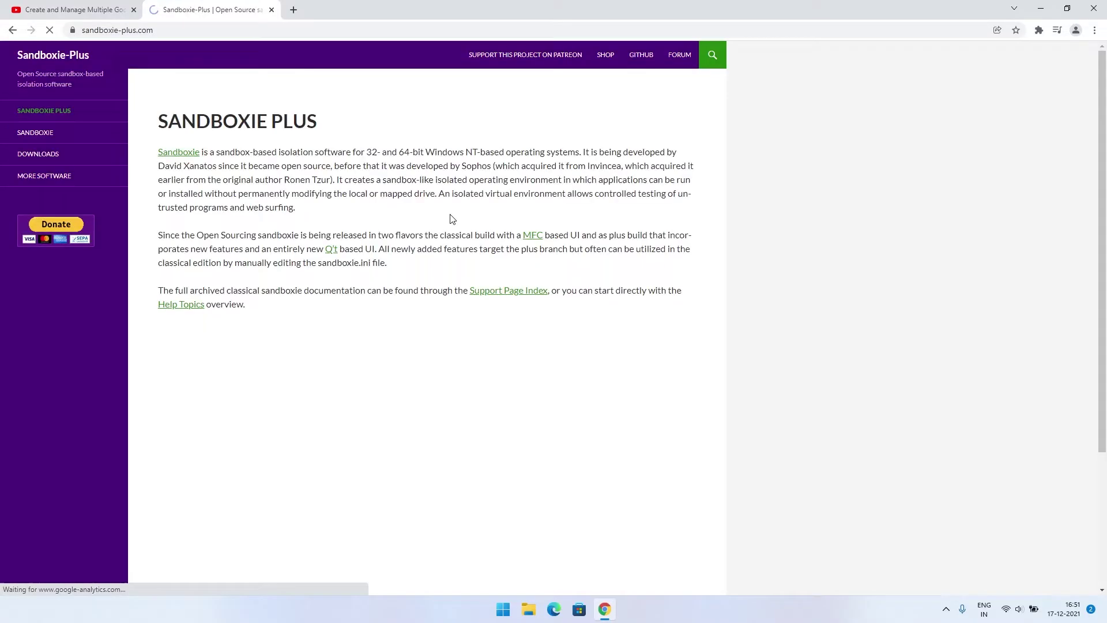
pyautogui.click(89, 154)
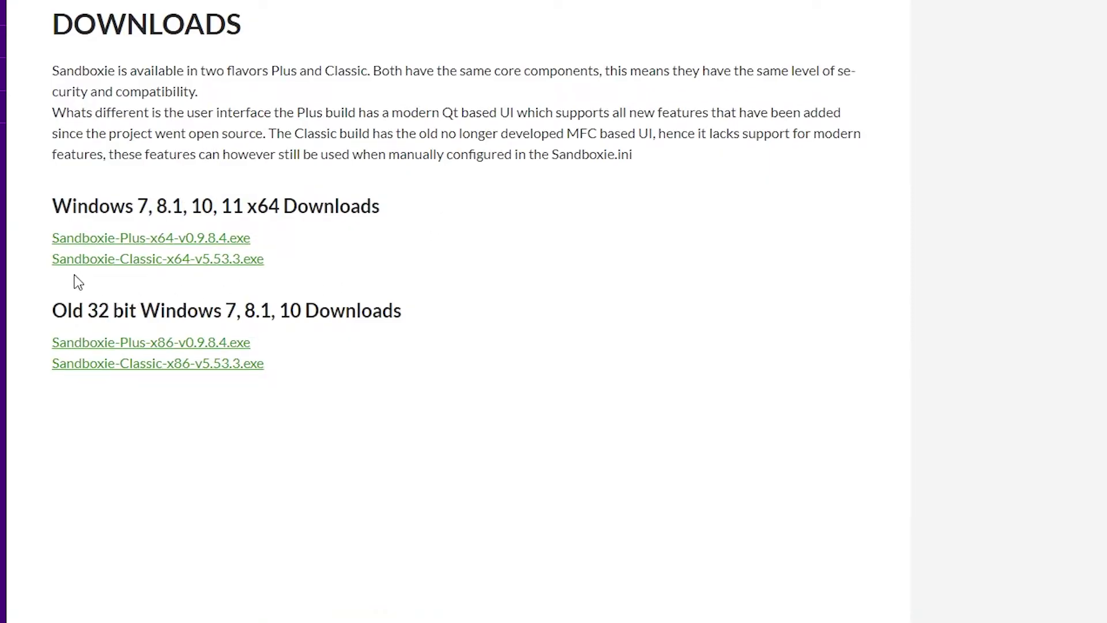
pyautogui.click(145, 265)
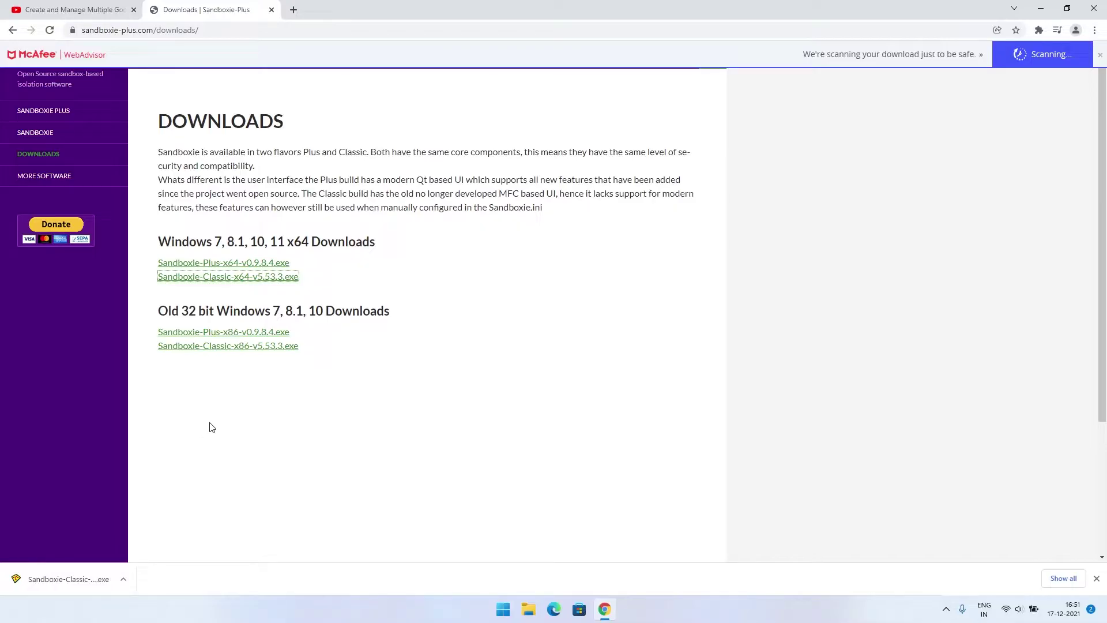
# Step: Run the downloaded installer in English, installing Sandboxie 5.53.3 with its driver
pyautogui.click(79, 576)
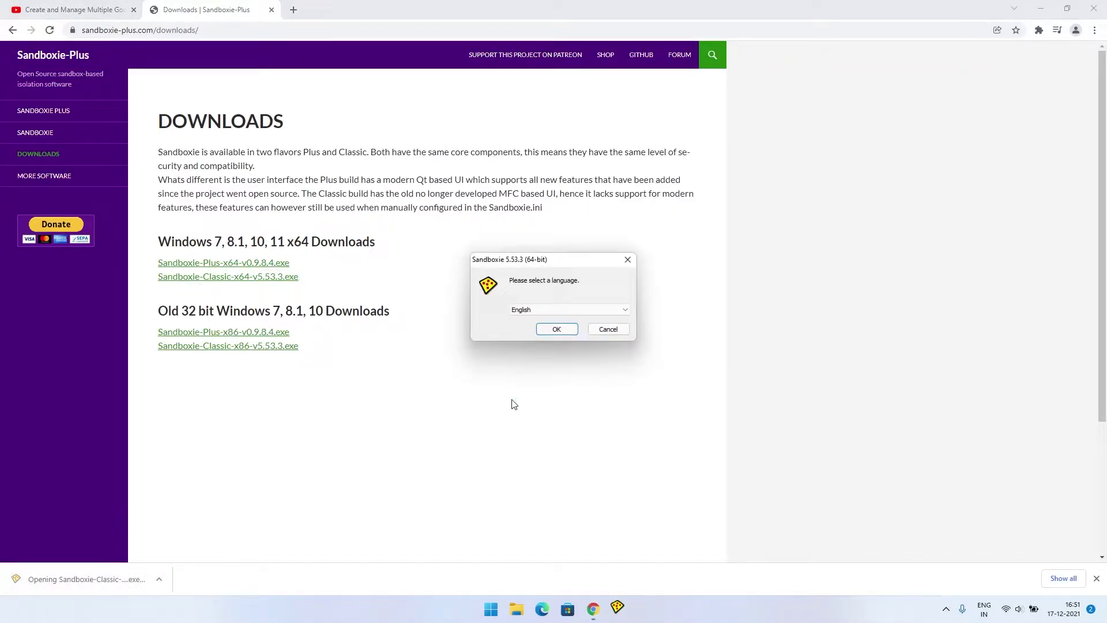
pyautogui.press('Return')
pyautogui.click(619, 395)
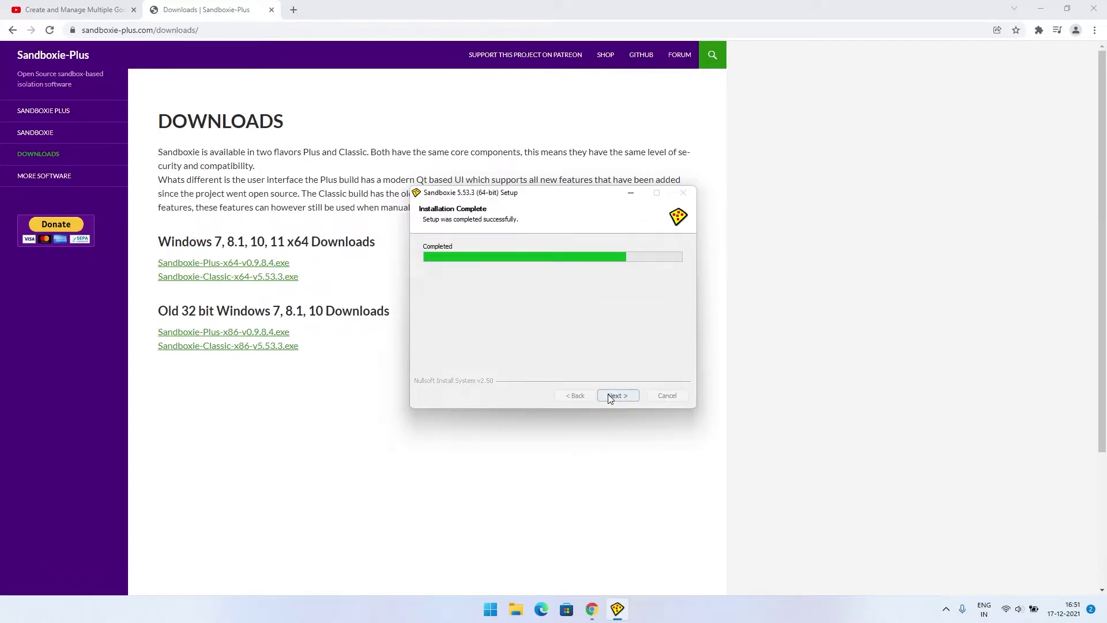
pyautogui.click(615, 396)
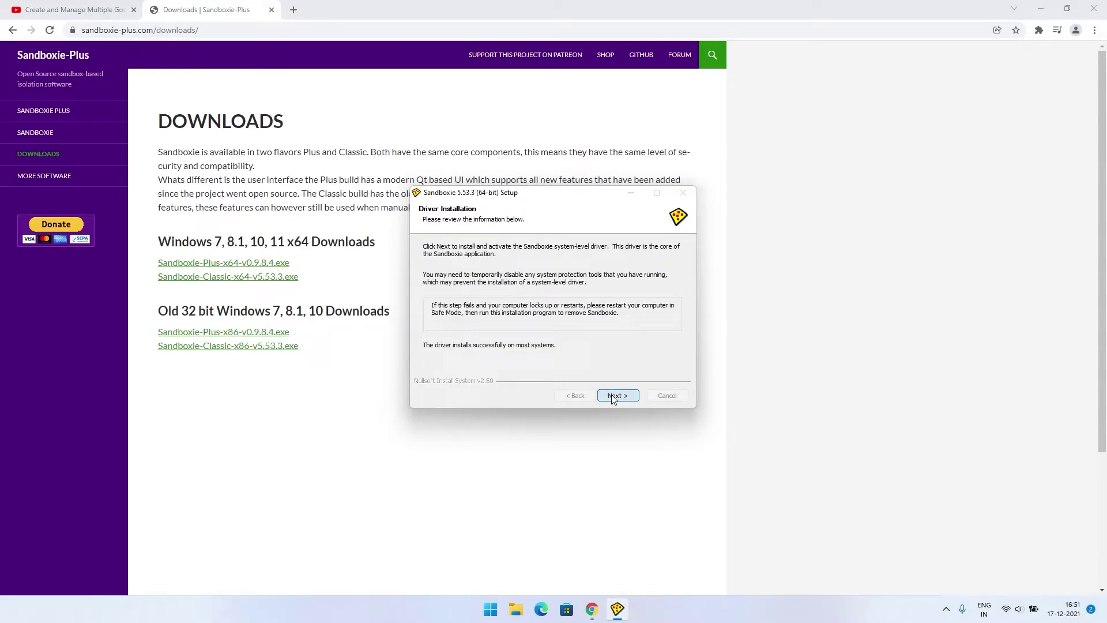
pyautogui.click(616, 396)
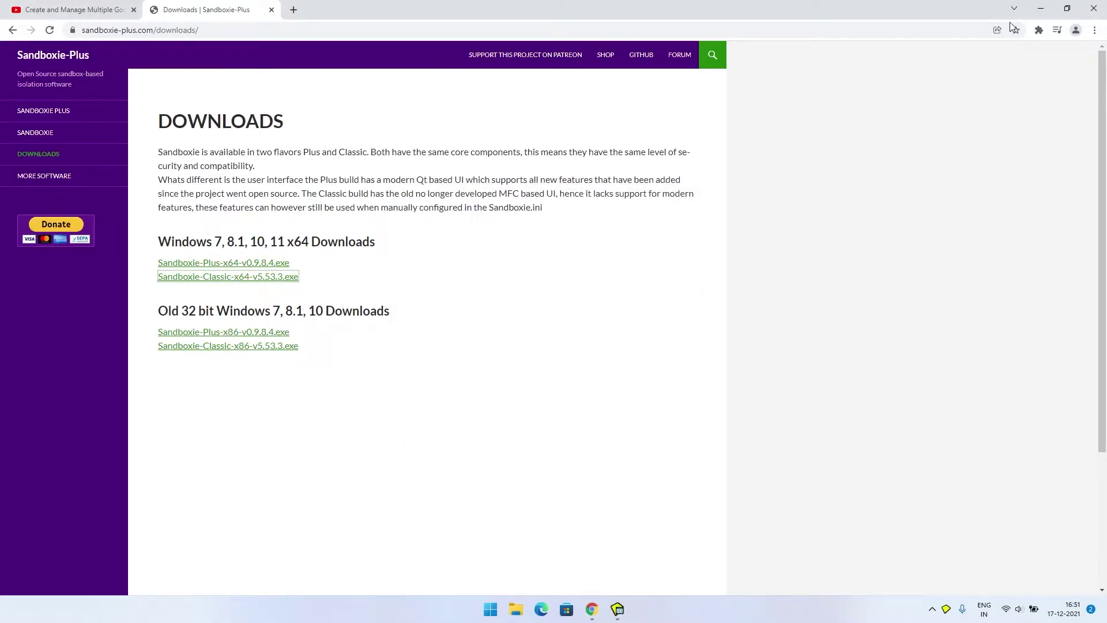
pyautogui.click(1041, 9)
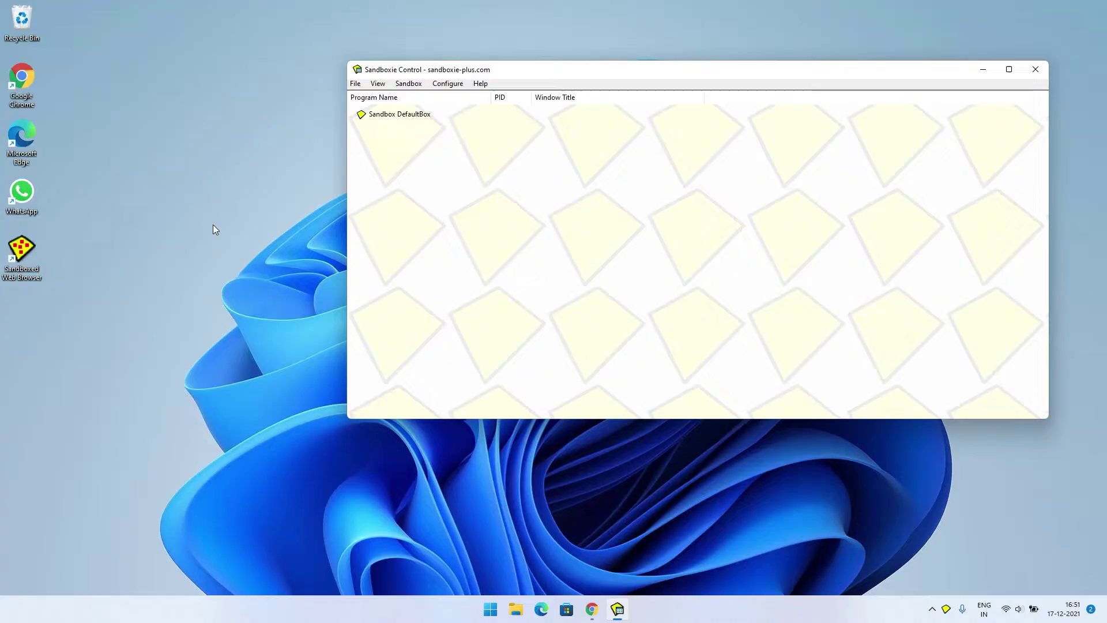
# Step: Launch WhatsApp normally from its desktop shortcut
pyautogui.doubleClick(22, 196)
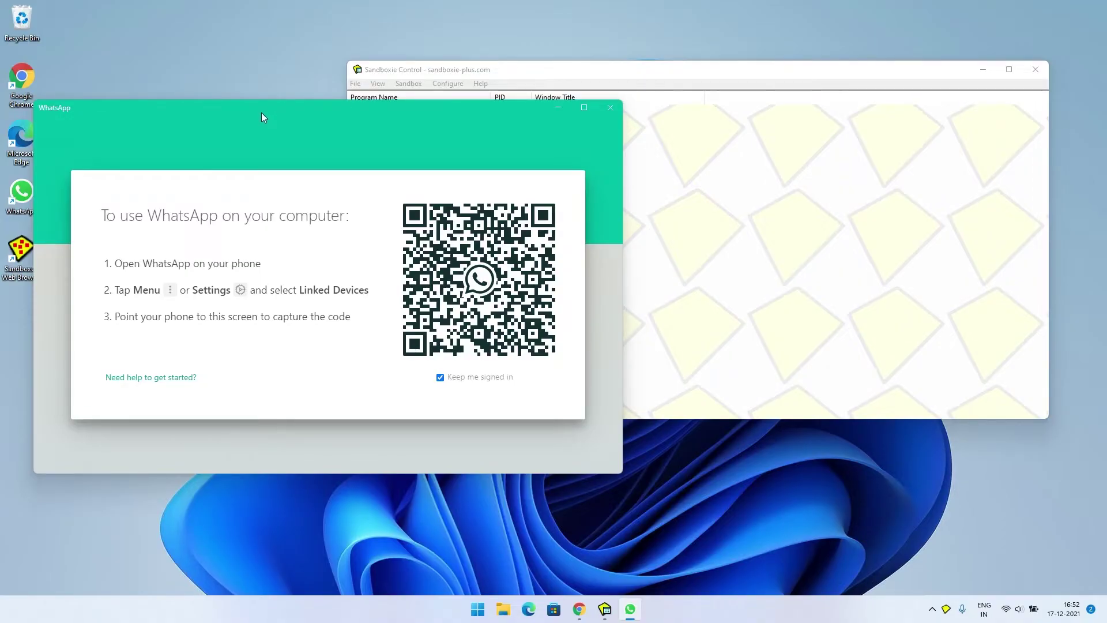
# Step: Move the WhatsApp window aside and run the WhatsApp shortcut sandboxed in DefaultBox
pyautogui.moveTo(259, 112); pyautogui.dragTo(562, 179)
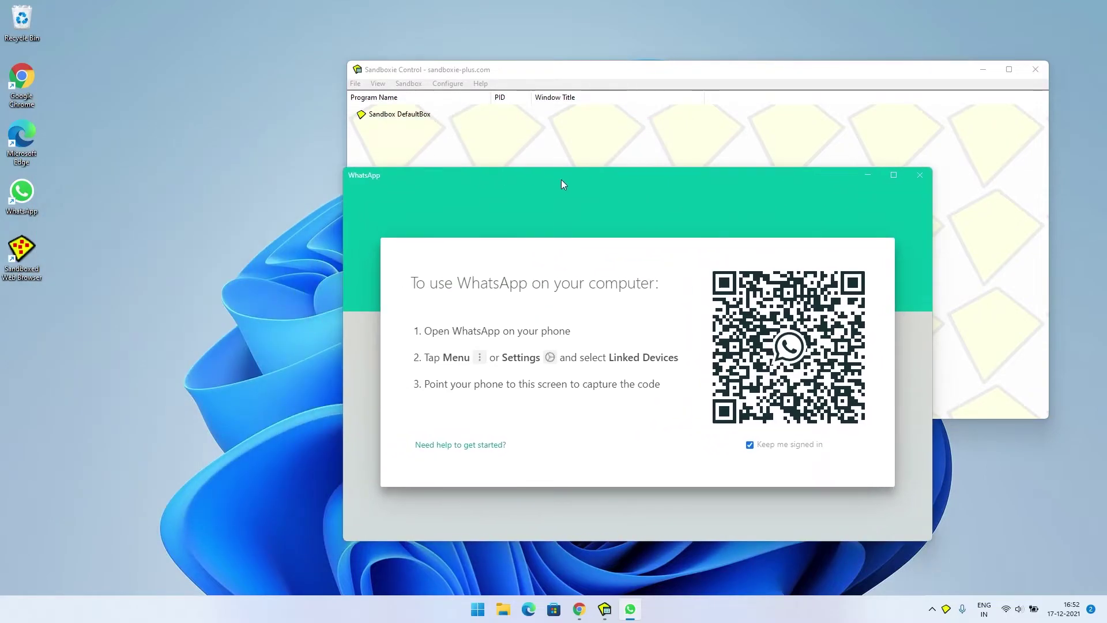
pyautogui.moveTo(416, 186); pyautogui.dragTo(559, 226)
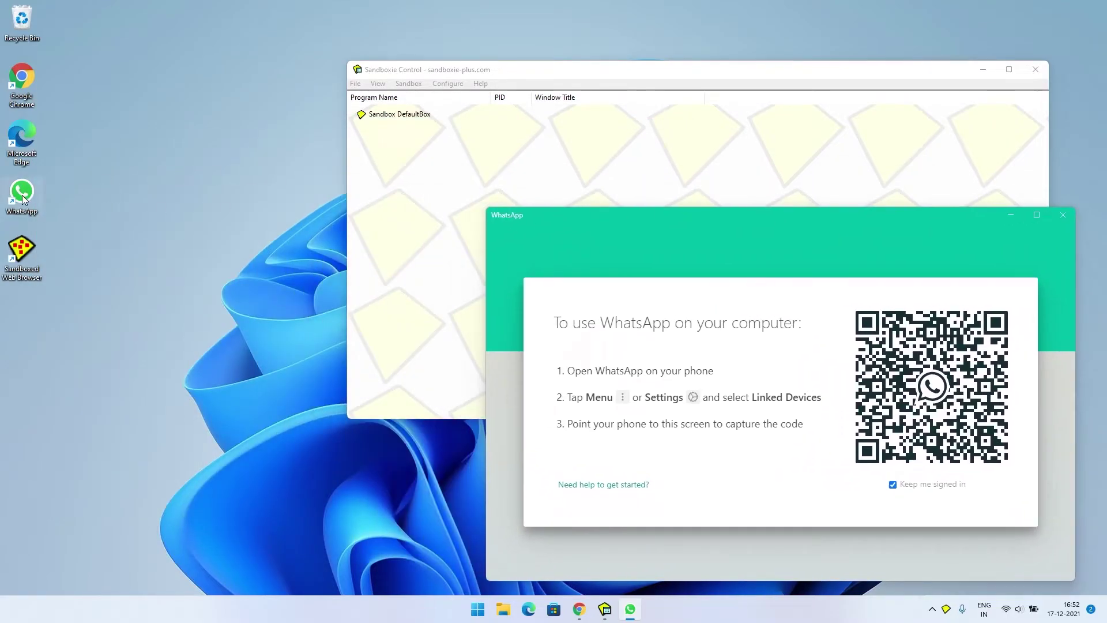
pyautogui.moveTo(22, 195); pyautogui.dragTo(411, 178)
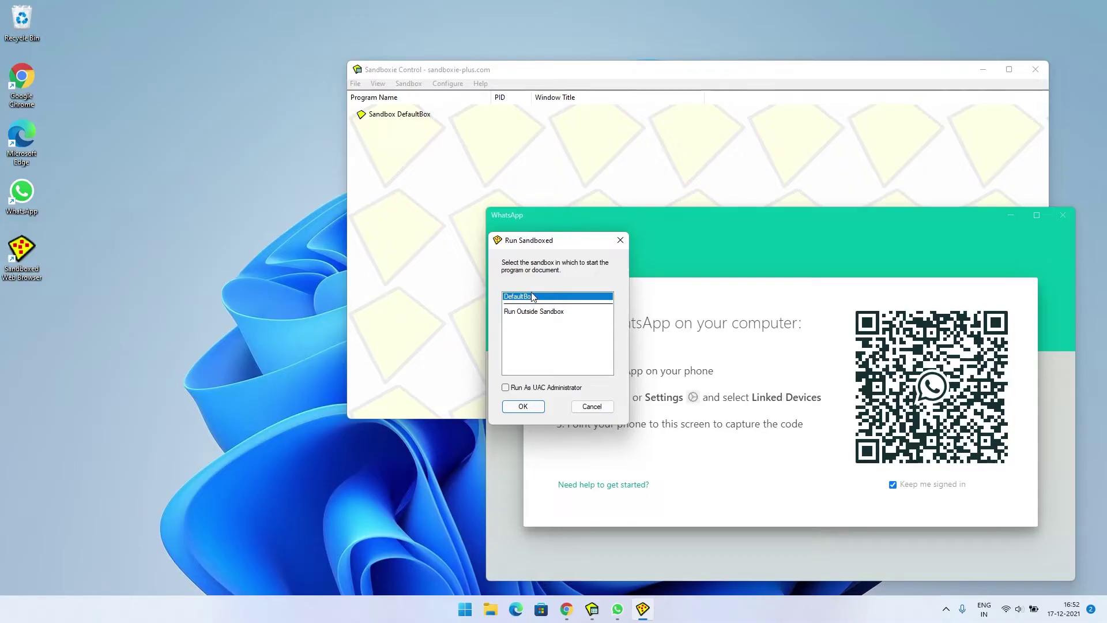
pyautogui.click(528, 410)
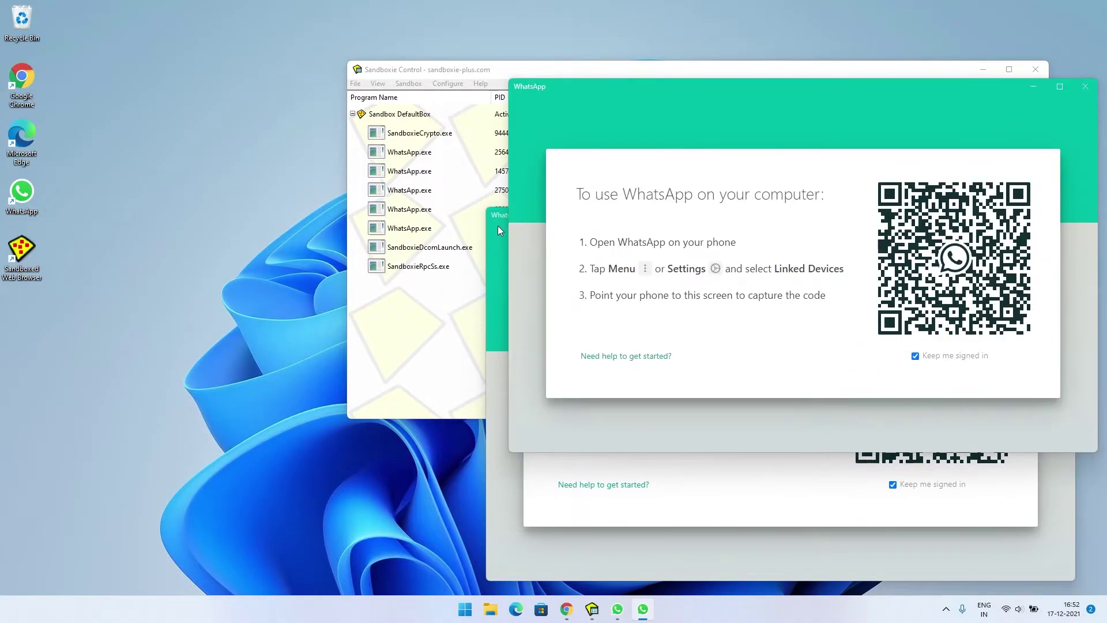
# Step: Place one WhatsApp window at the top-left and the other at the upper right
pyautogui.moveTo(497, 225); pyautogui.dragTo(67, 64)
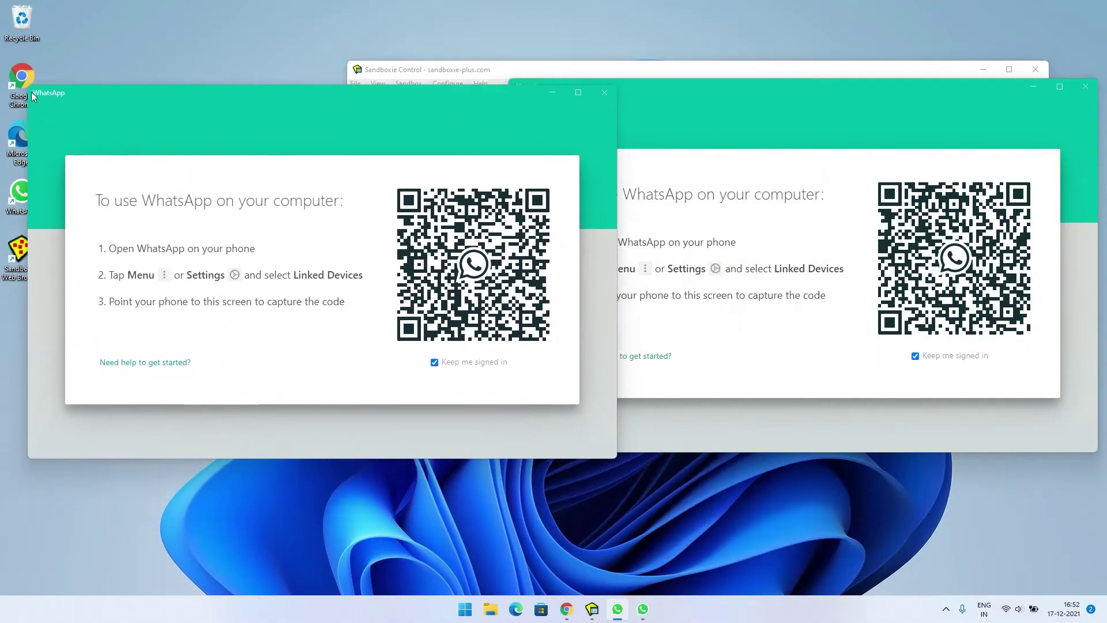
pyautogui.moveTo(736, 95); pyautogui.dragTo(761, 56)
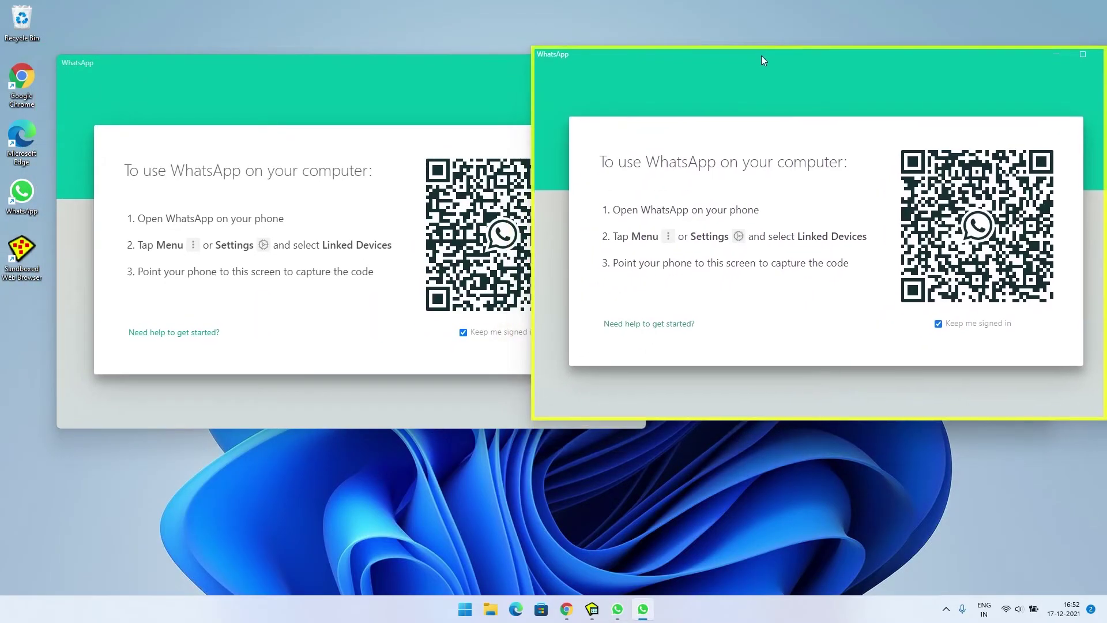
pyautogui.moveTo(349, 63); pyautogui.dragTo(308, 61)
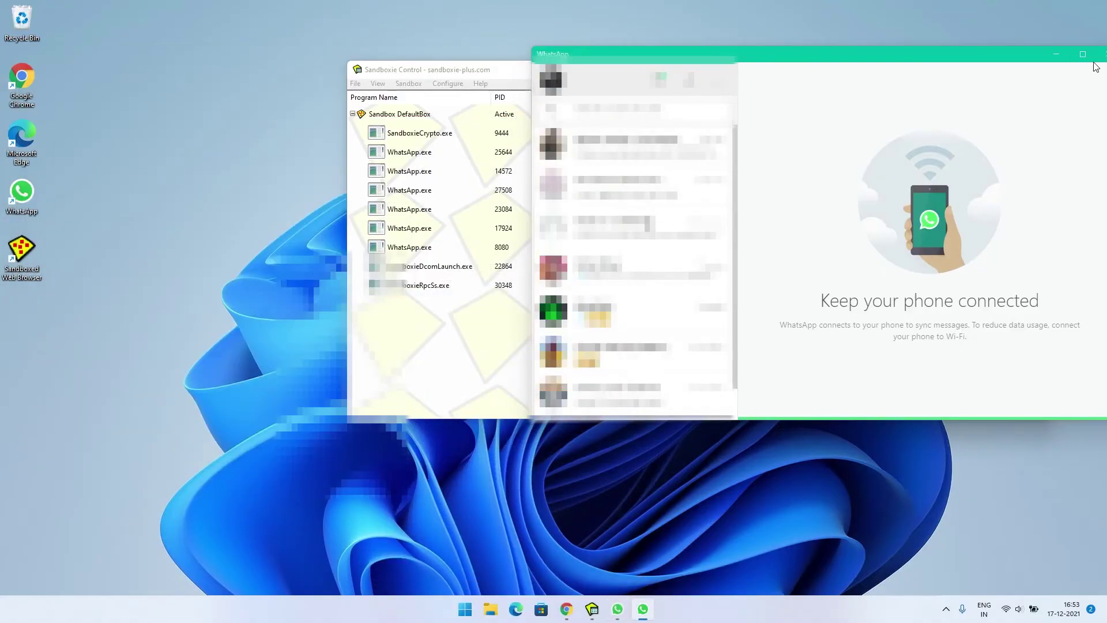
# Step: Minimize WhatsApp and Sandboxie Control, then restore both WhatsApp windows from the taskbar
pyautogui.click(1057, 54)
pyautogui.click(982, 70)
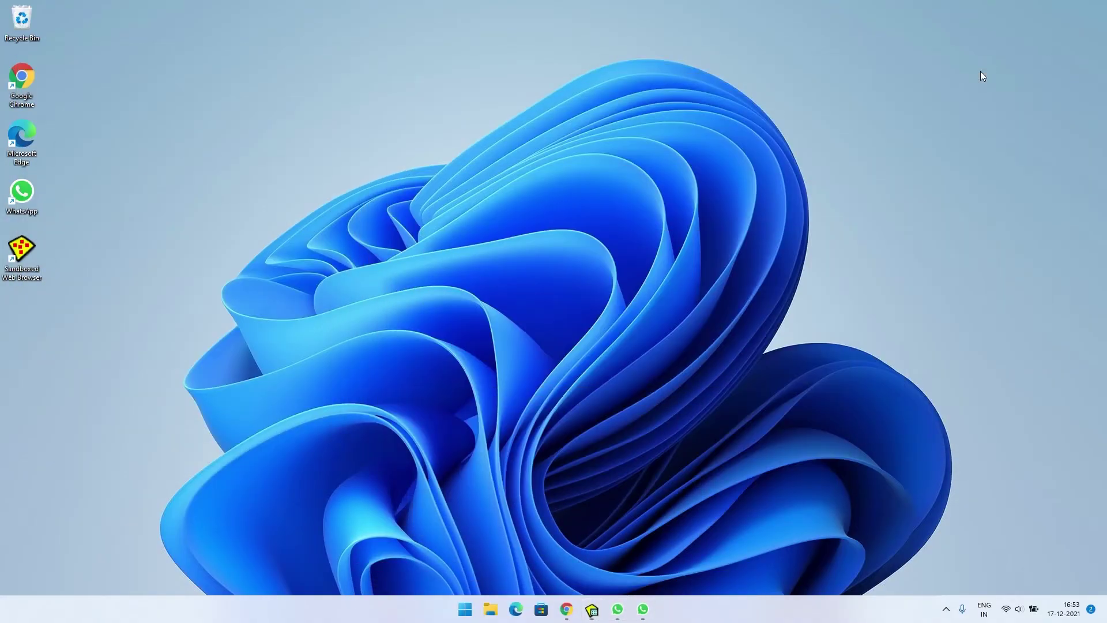
pyautogui.click(617, 609)
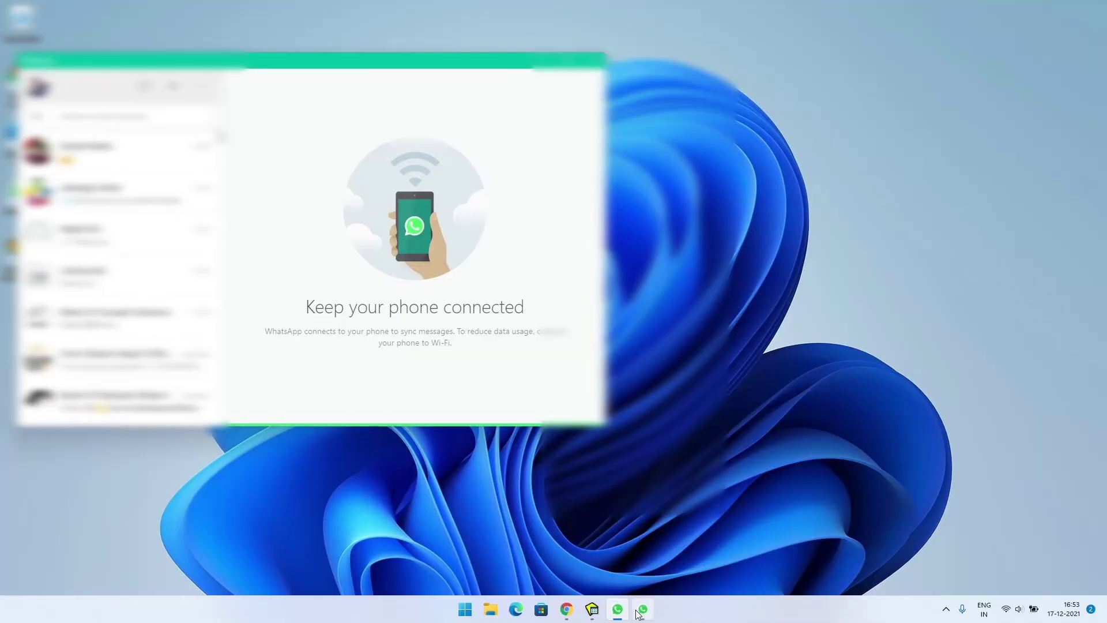
pyautogui.click(640, 608)
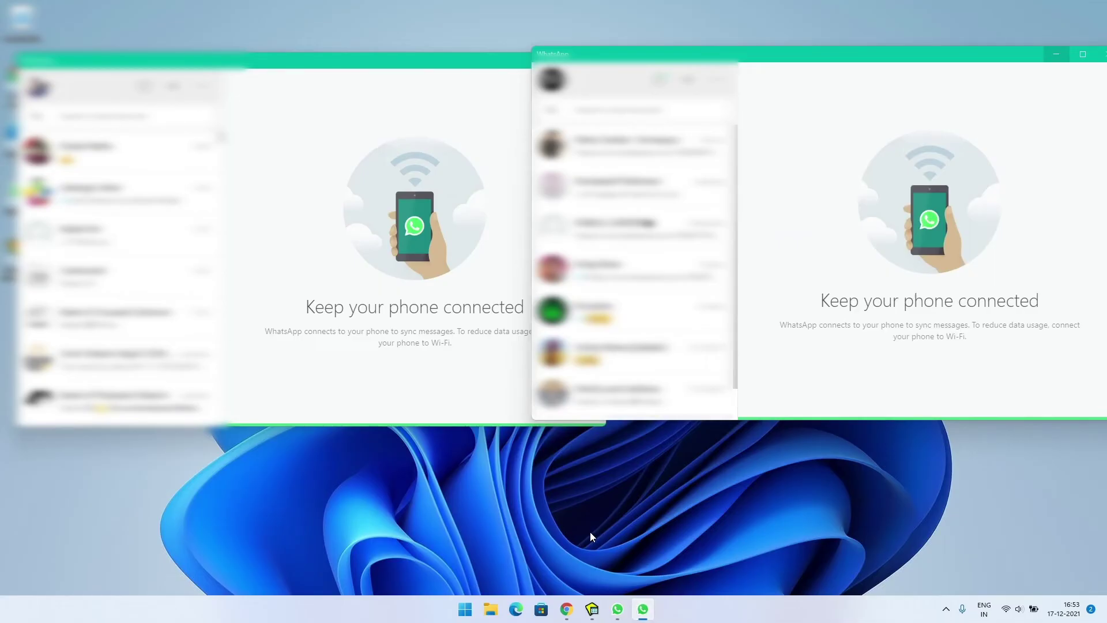